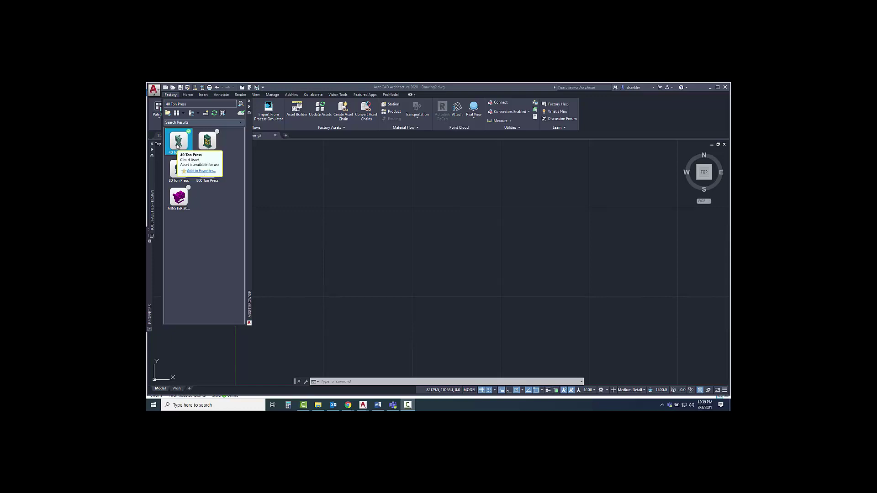
- Place the 40 Ton Press asset in the drawing, then find a Surface Grinder in the asset library and place it below the press
left_click_drag(178, 141, 301, 179)
triple_click(202, 105)
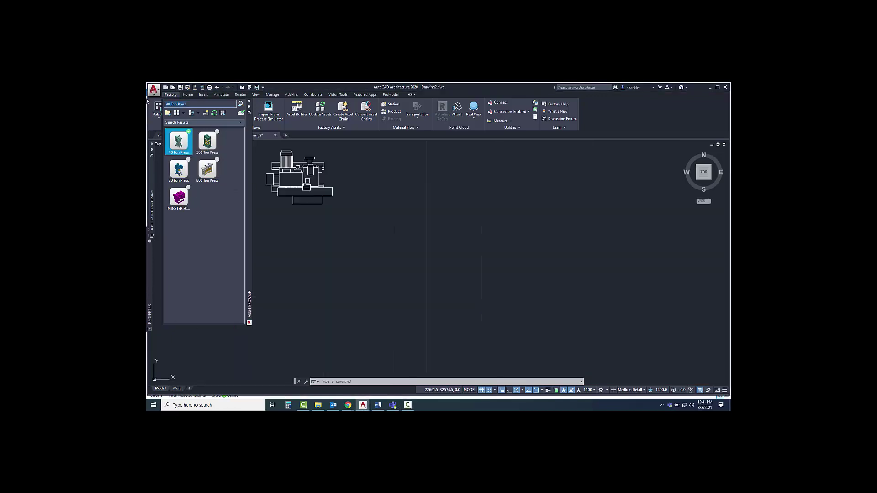
type("surface Grinder")
left_click(179, 113)
left_click(241, 103)
left_click(206, 142)
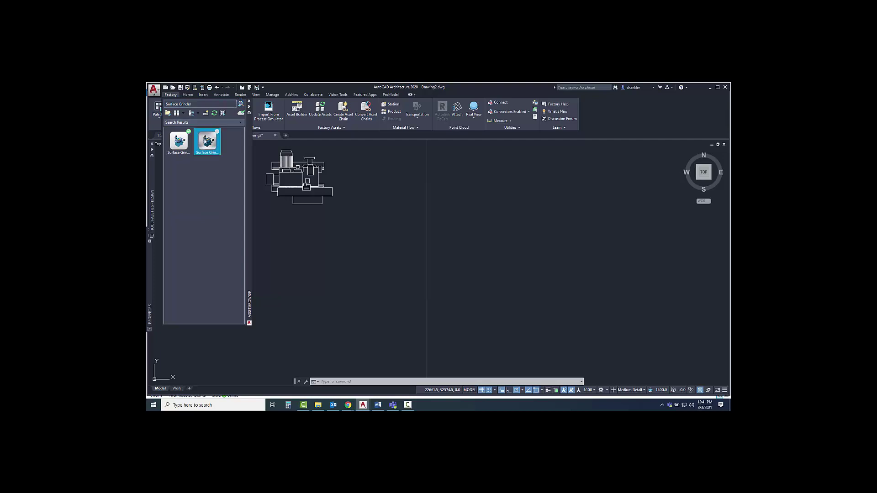
- Search the asset library for Automated Press Brake and place that asset in the drawing to the right of the 40 Ton Press
type("a")
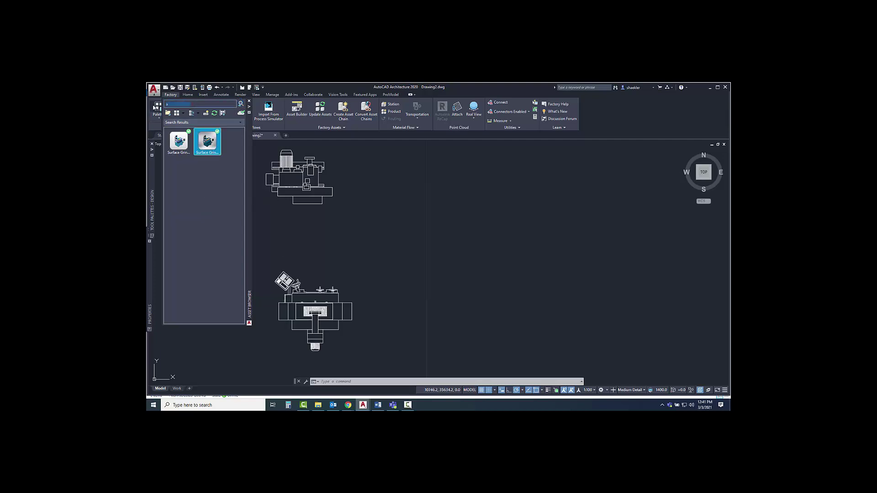
type("utomated")
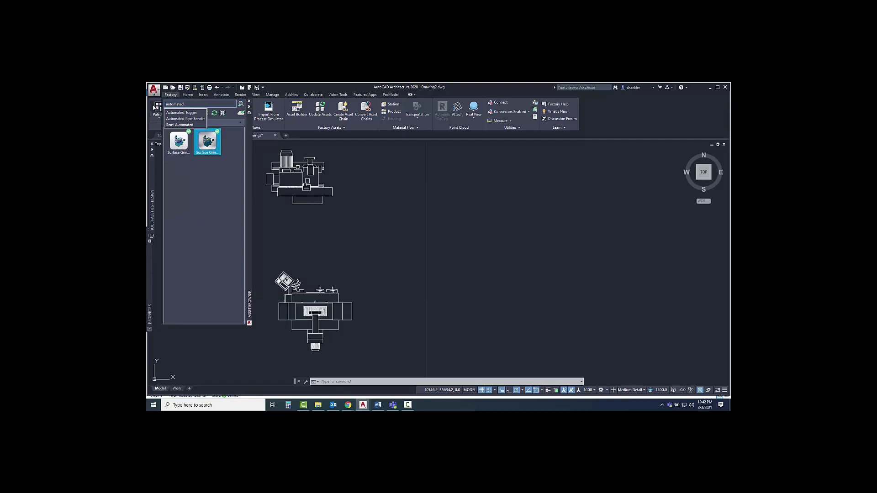
type(" Press Brake")
key("Return")
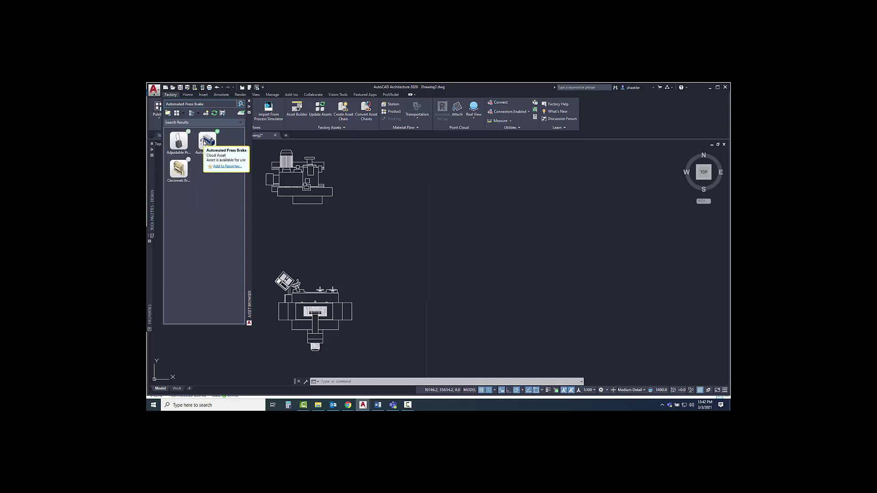
left_click(206, 141)
left_click(461, 171)
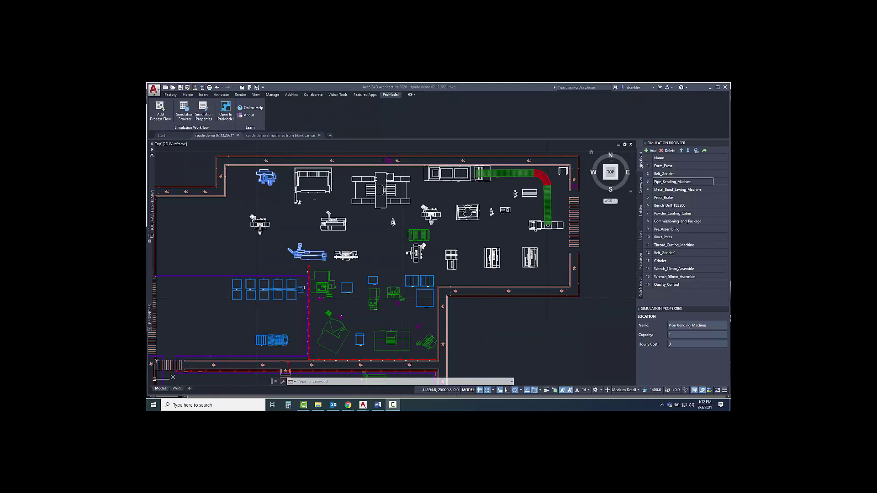
- Review the conveyors, entities, flows, resources and path networks defined for the spade demo simulation
left_click(642, 186)
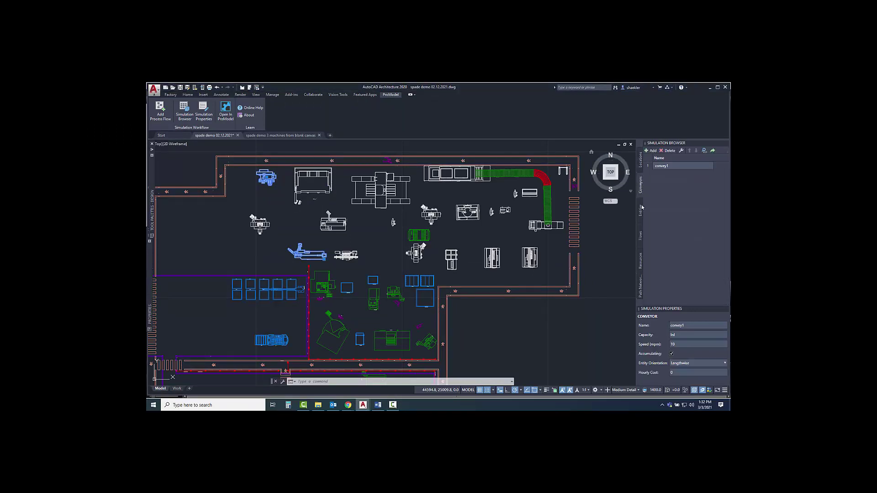
left_click(641, 211)
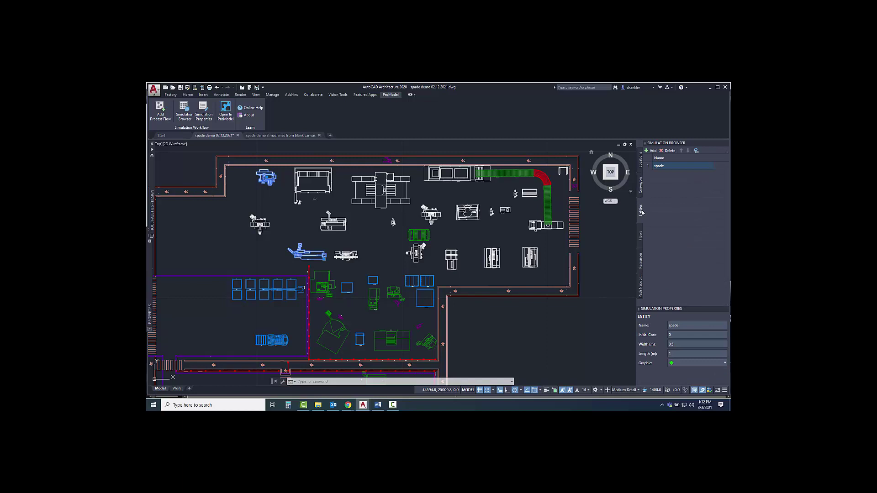
left_click(640, 236)
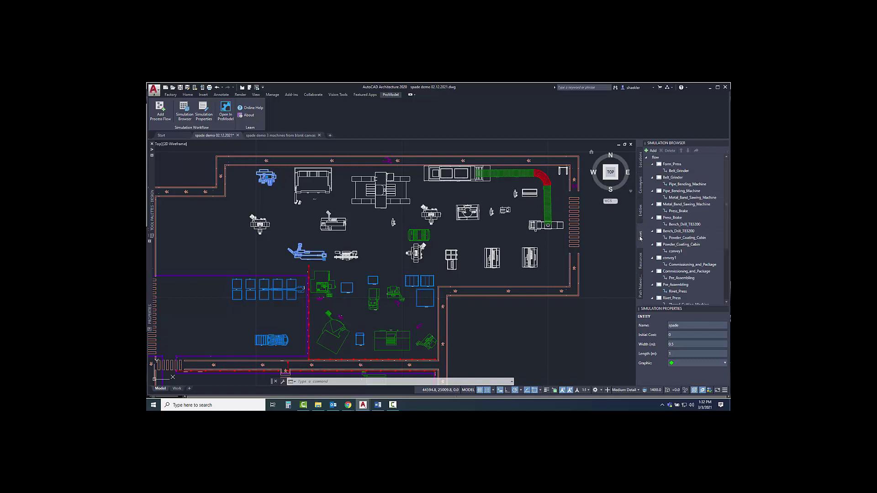
left_click(641, 260)
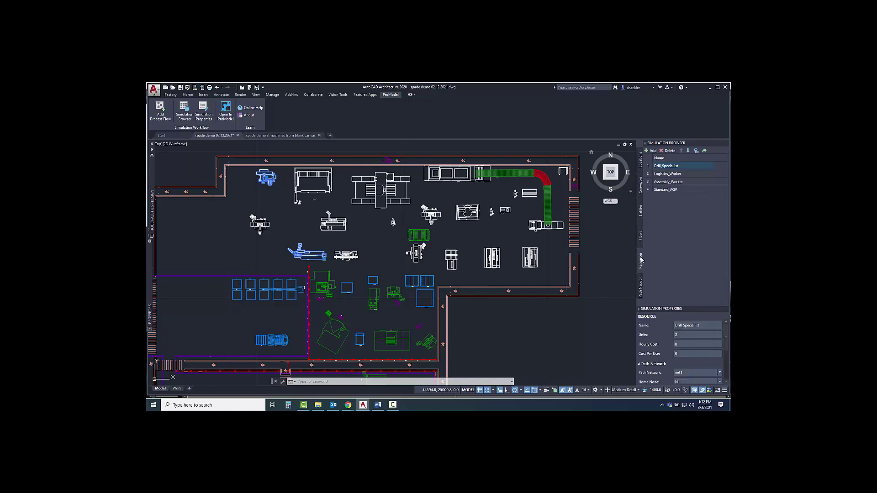
left_click(641, 291)
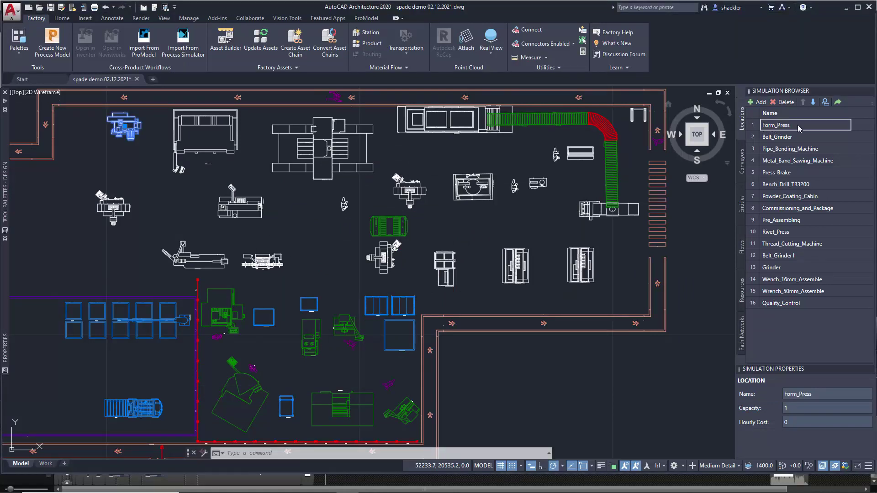
- Navigate to the Form_Press location in the drawing and highlight the Belt_Grinder and Press_Brake locations
left_click(837, 102)
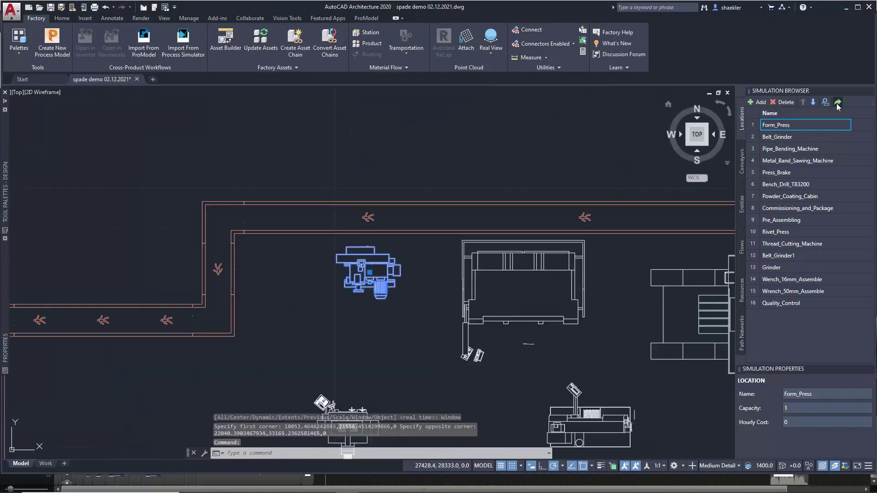
left_click(801, 136)
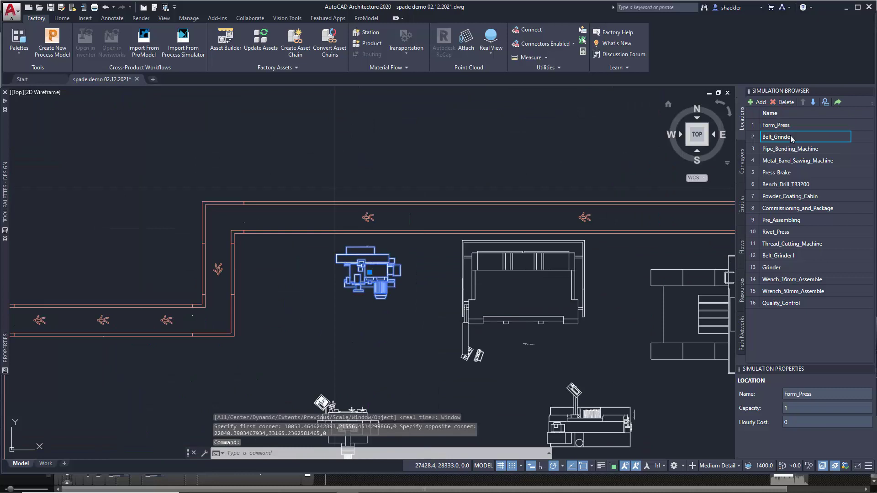
left_click(780, 174)
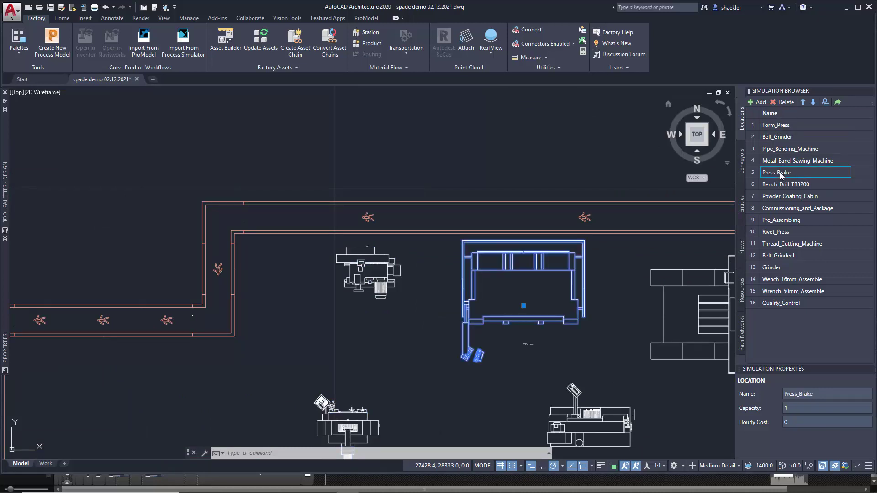
- Navigate to the conveyor convey1 in the drawing and view the properties of the spade entity
left_click(742, 162)
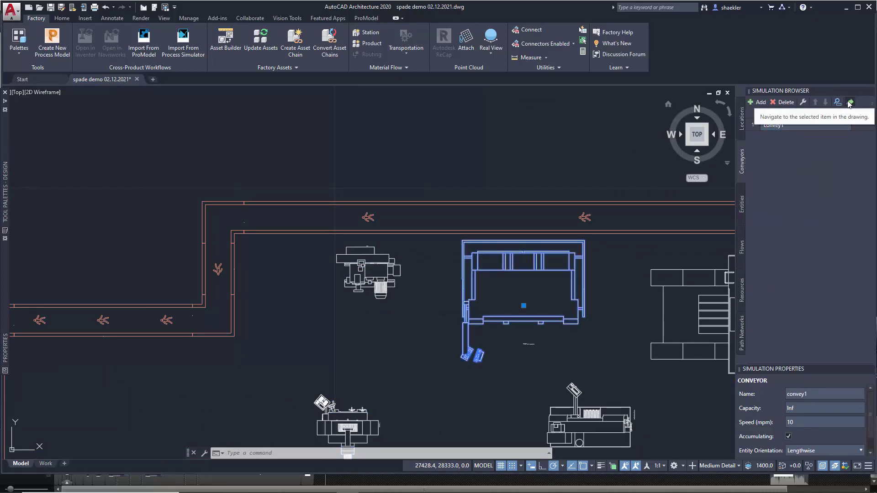
left_click(849, 102)
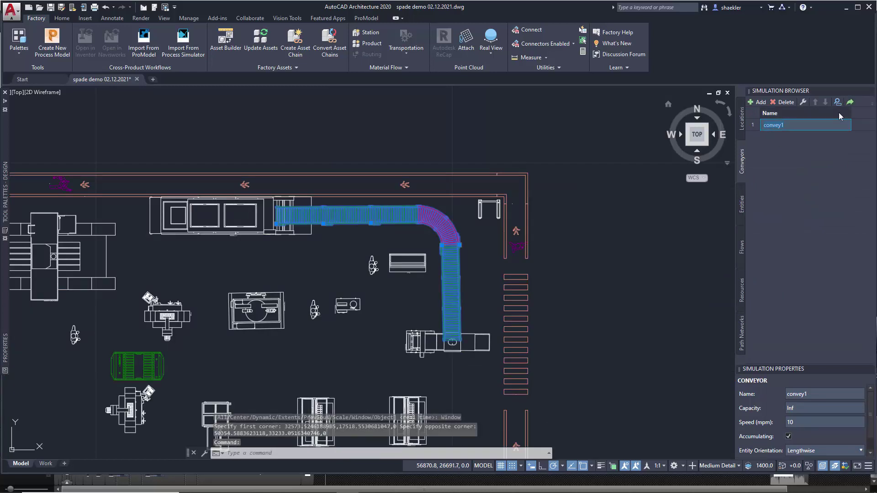
left_click(741, 208)
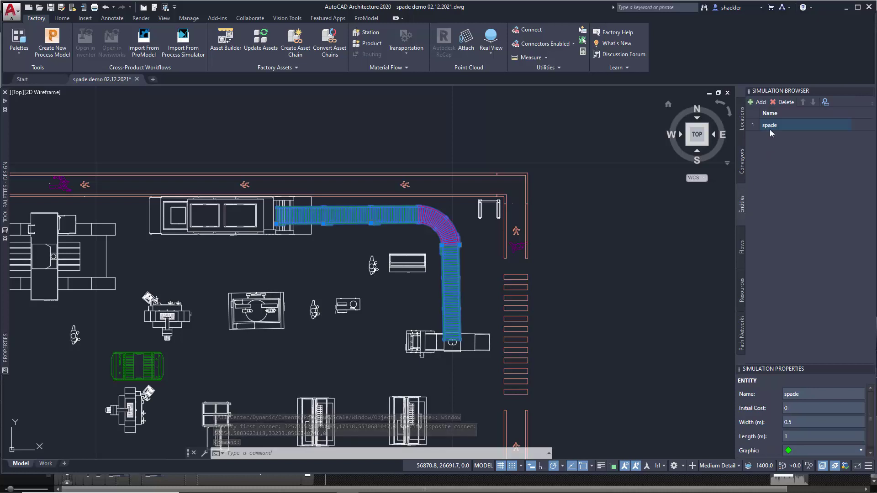
- Display the process flow and inspect its routes from Press_Brake through Bench_Drill_TB3200, Powder_Coating_Cabin and convey1, plus the route from Pre_Assembling to Rivet_Press
left_click(742, 246)
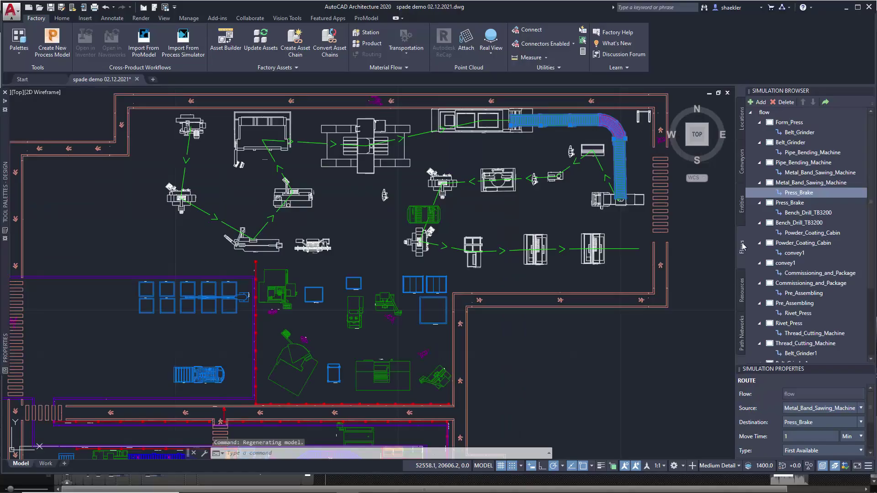
left_click(792, 215)
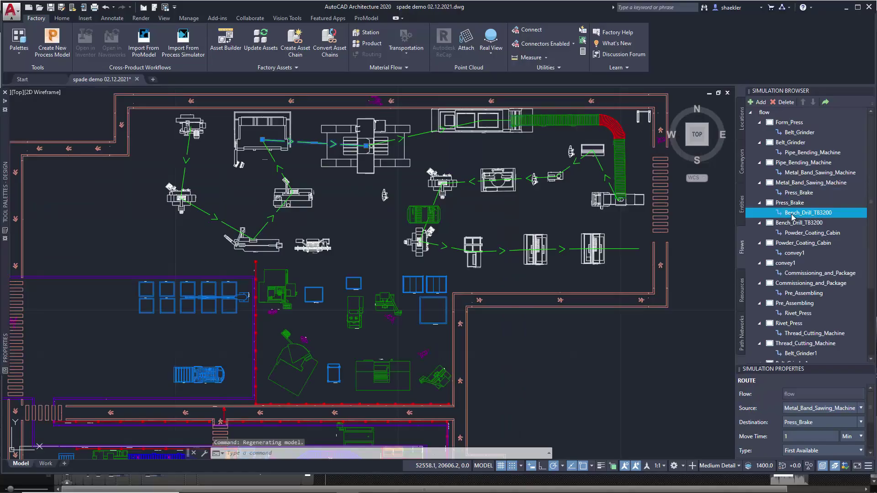
left_click(793, 224)
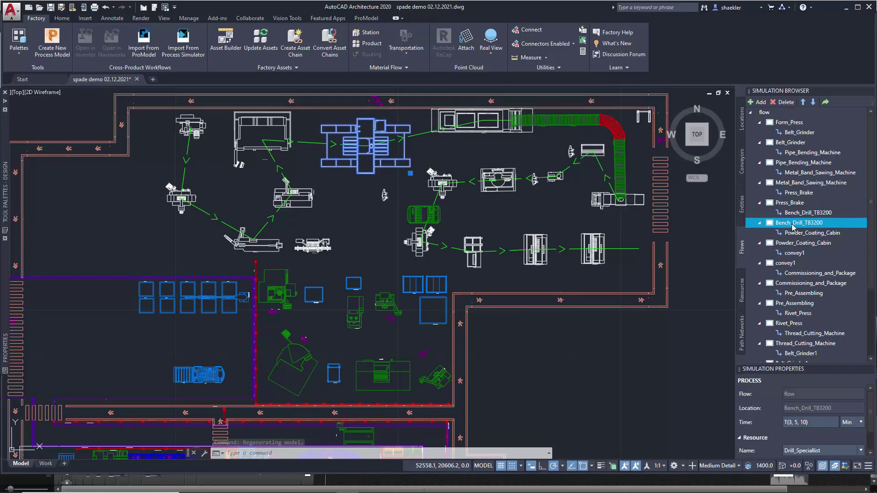
left_click(794, 234)
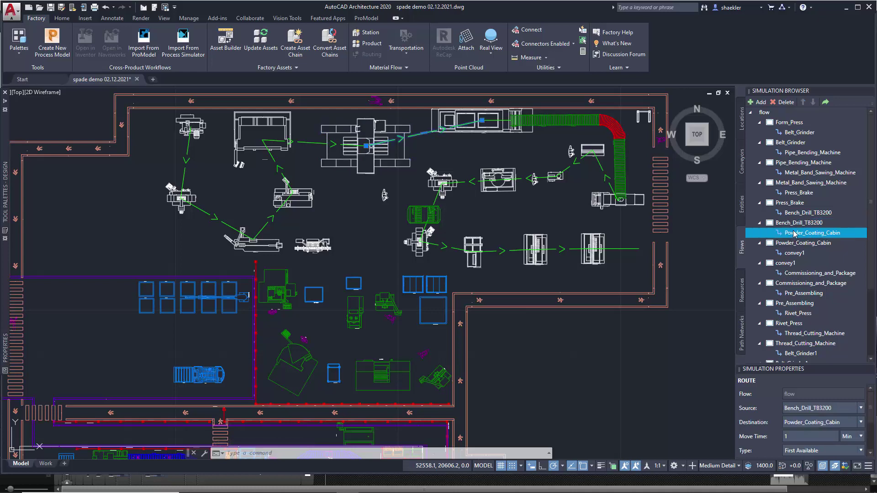
left_click(796, 253)
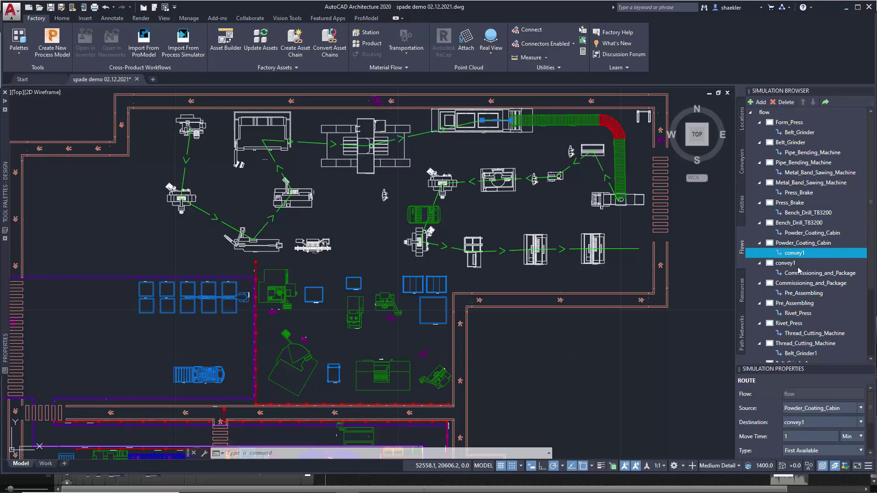
left_click(801, 313)
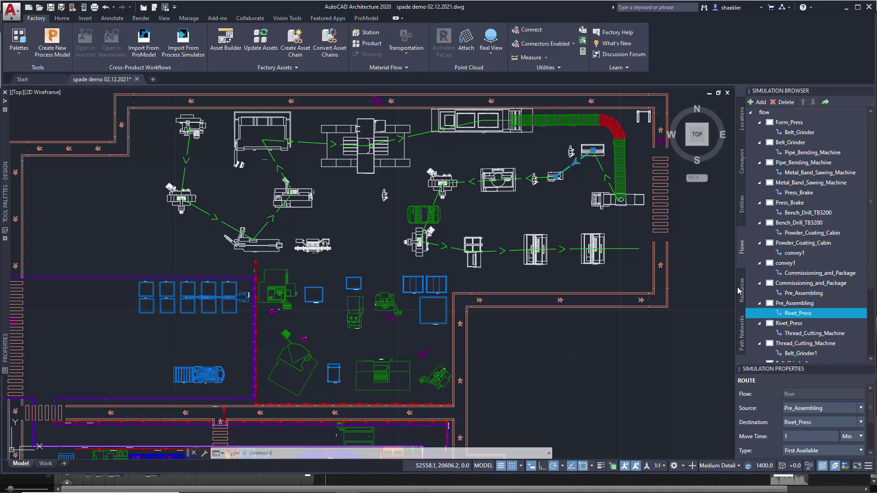
- Locate the Assembly_Worker, Logistics_Worker and Standard_AGV resources in the drawing
left_click(740, 291)
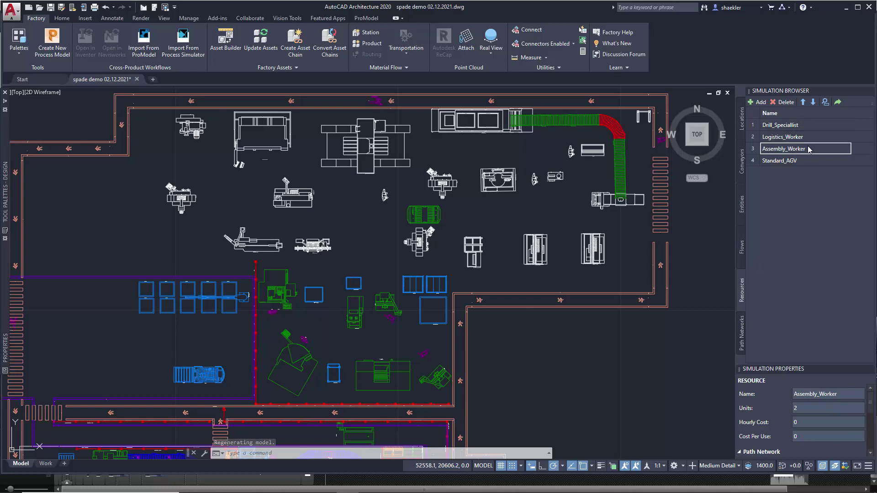
left_click(839, 102)
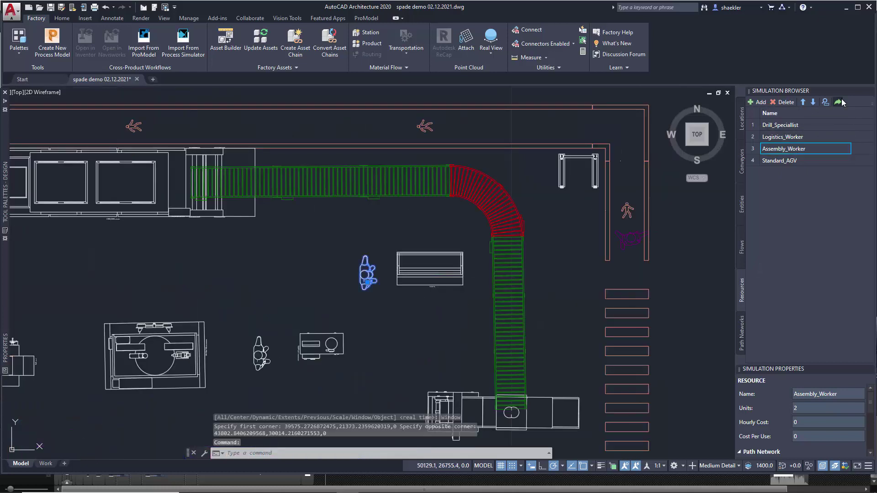
left_click(802, 136)
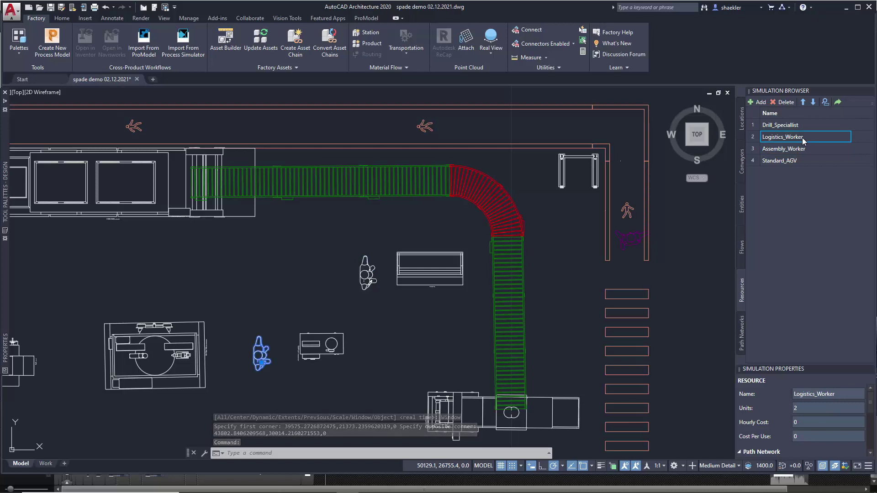
left_click(795, 161)
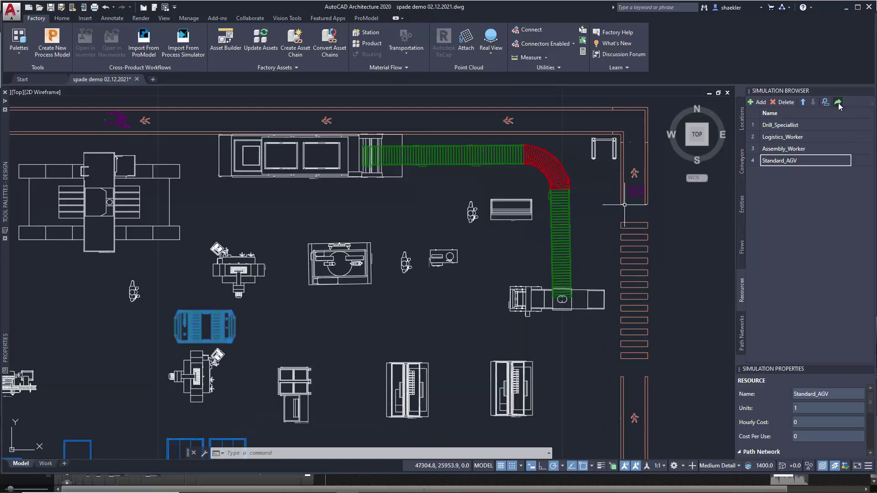
left_click(837, 102)
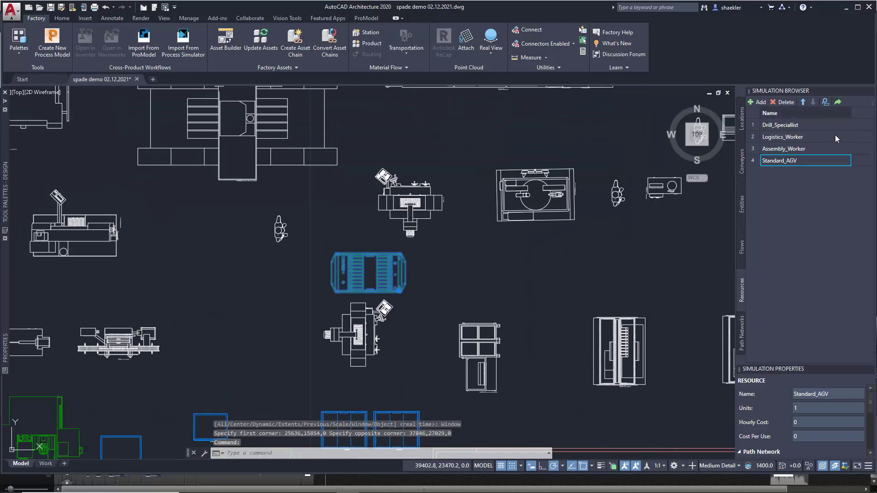
- Display the net1 and agvpath path networks on the layout
left_click(742, 332)
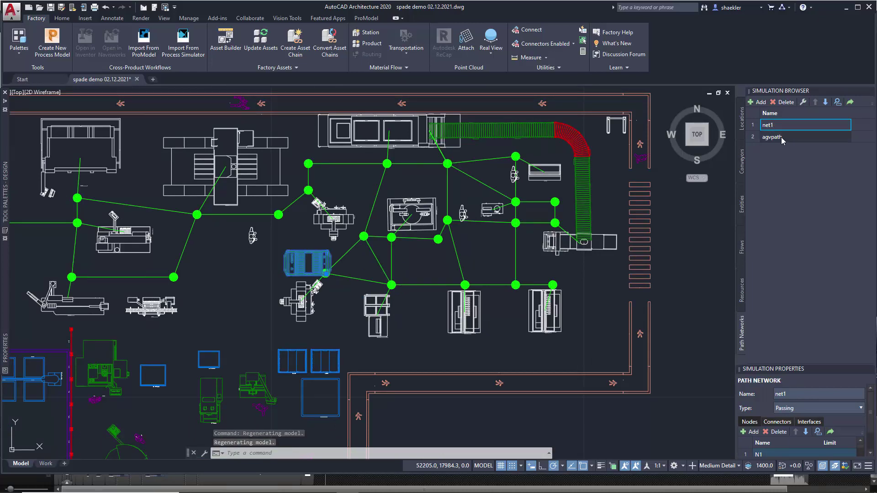
left_click(781, 137)
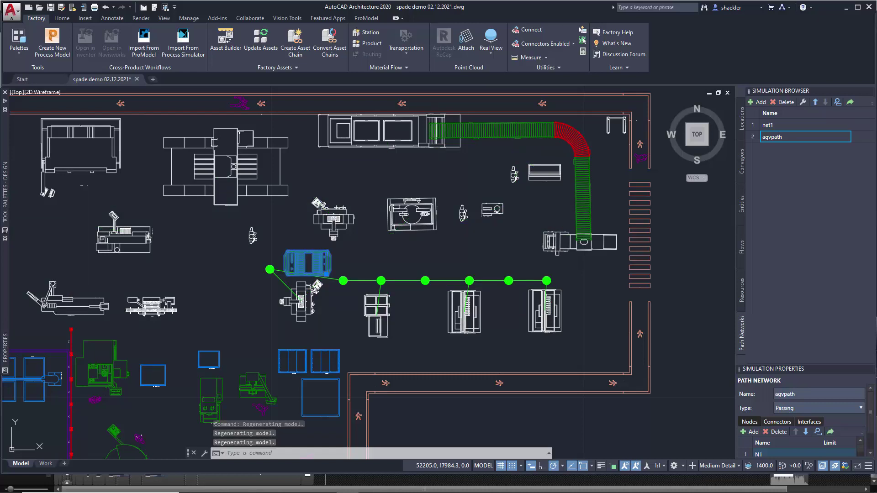
- Open the spade demo model from the drawing in ProModel and start its simulation
left_click(366, 18)
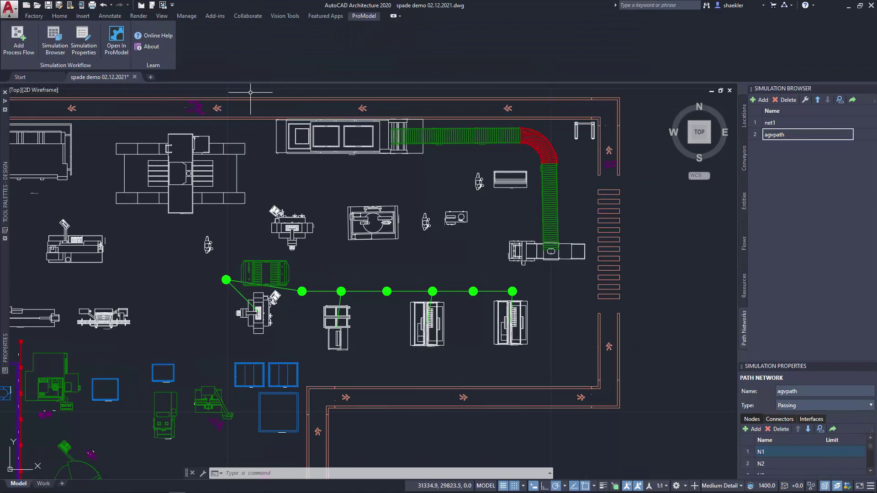
left_click(117, 41)
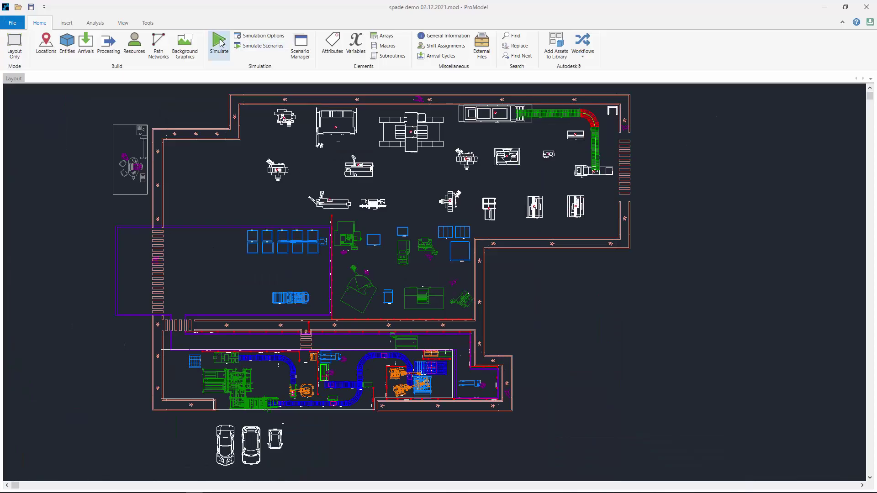
left_click(219, 42)
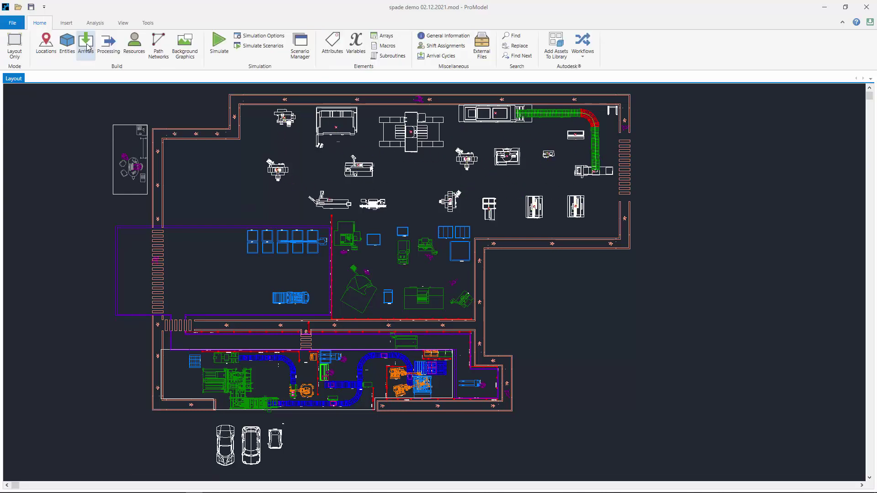
- Review the arrivals of the spade entity and the processing definitions of the model
left_click(84, 47)
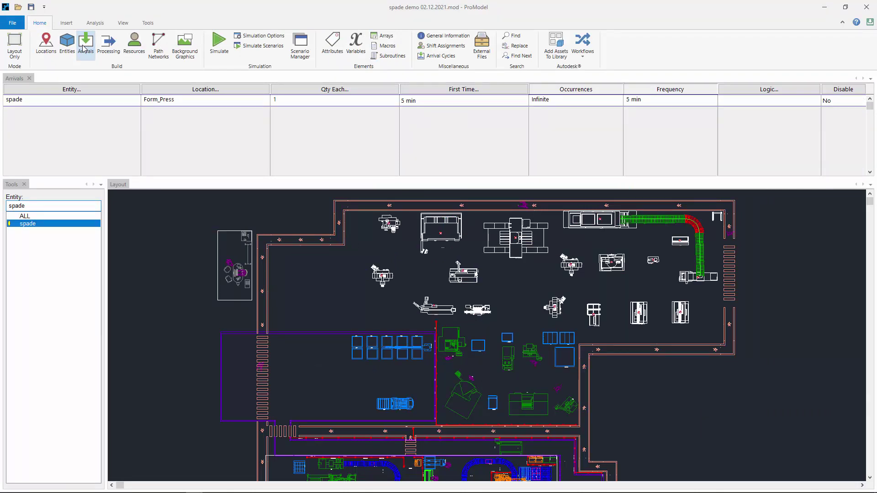
left_click(108, 45)
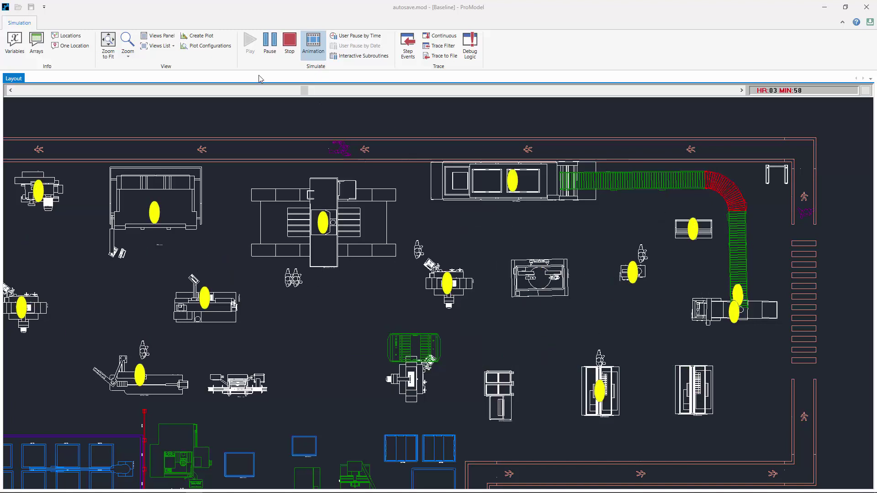
- Fit the whole layout in the simulation view, then end the simulation and collect its statistics
left_click(108, 46)
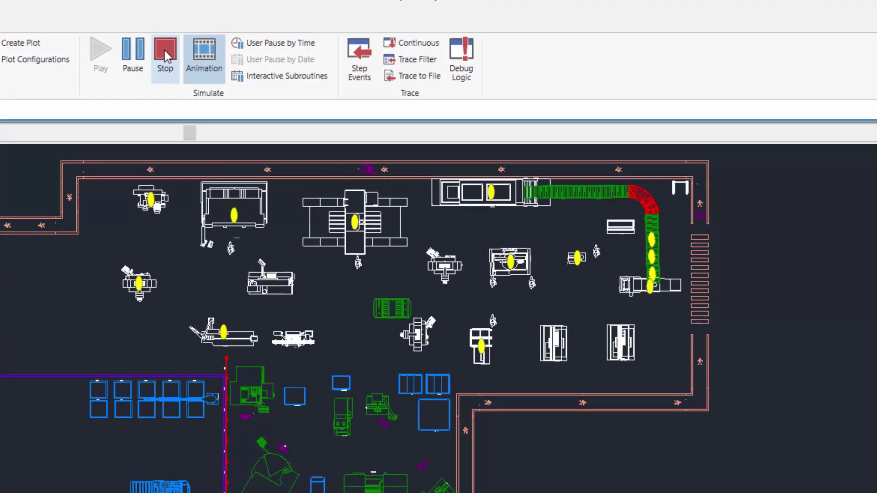
left_click(154, 50)
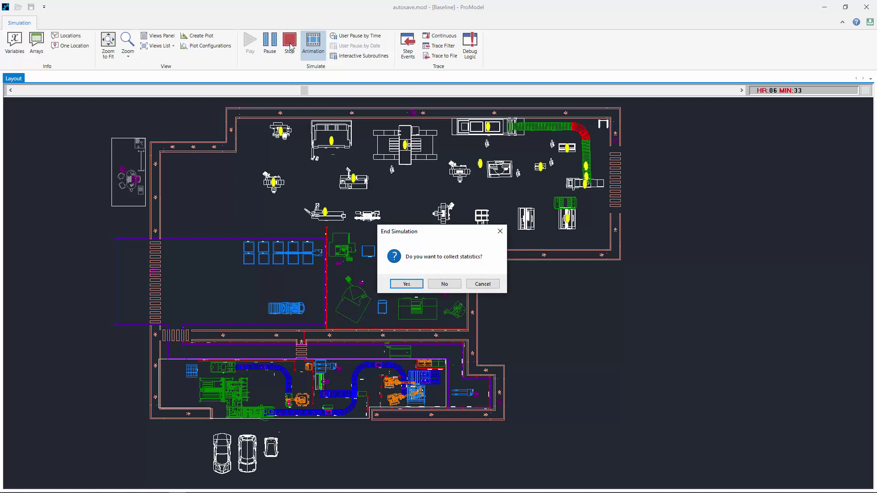
left_click(406, 284)
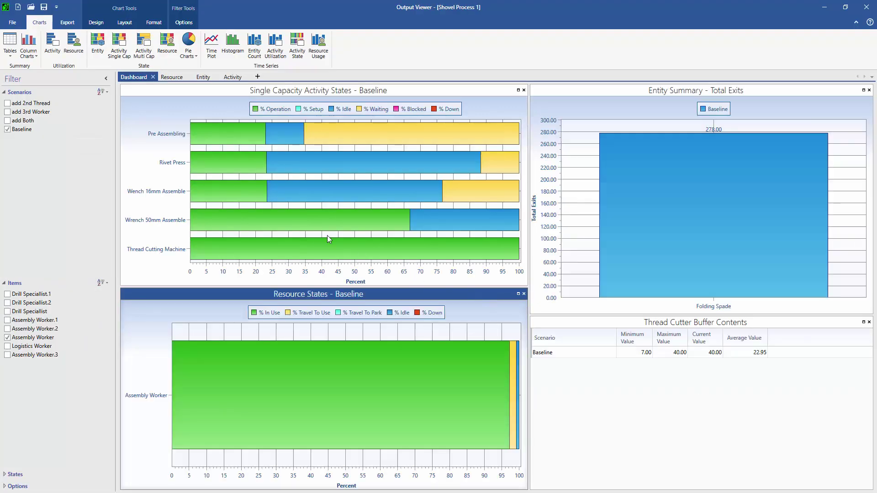
- Review the Baseline resource, entity and activity charts in the Output Viewer
left_click(172, 77)
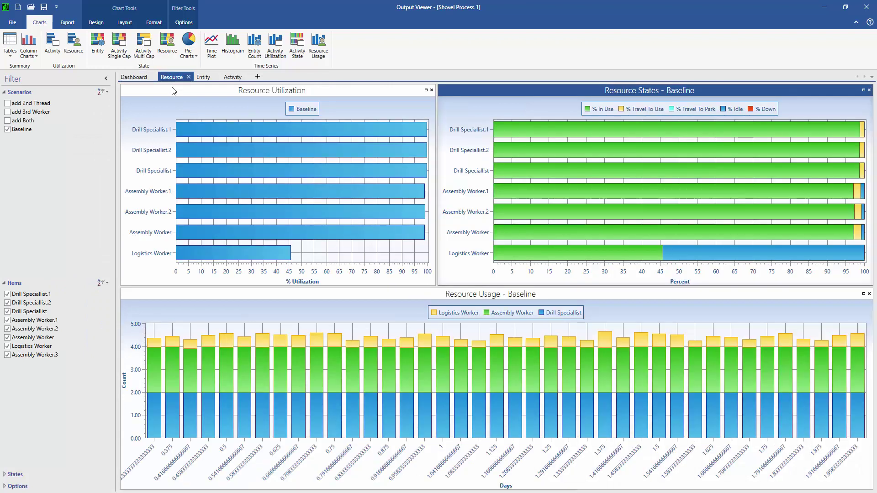
left_click(203, 77)
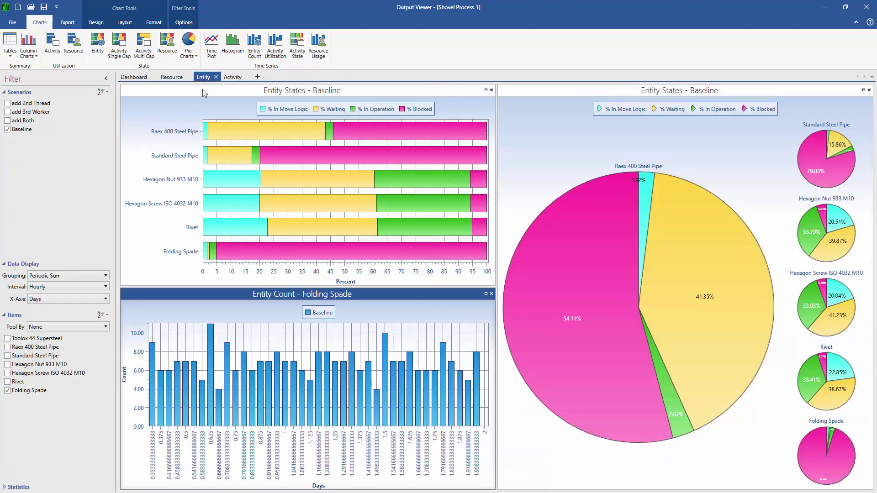
left_click(232, 77)
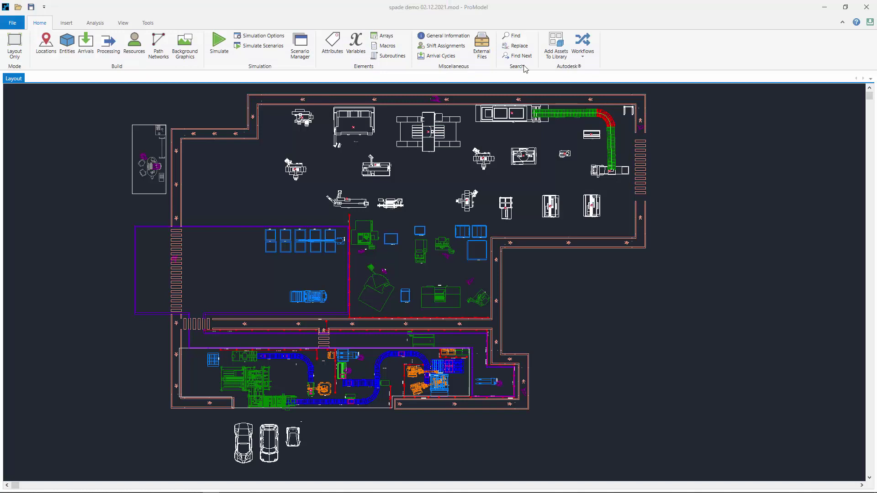
- Add a scenario named Add 2nd Thread in the Scenario Manager with Thread_Cutting_Machines set to 2
left_click(300, 51)
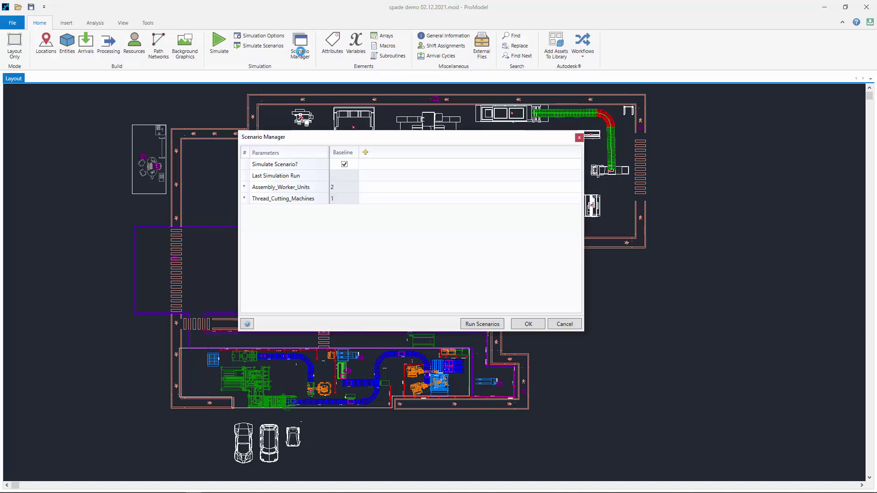
left_click(365, 152)
type("Thread")
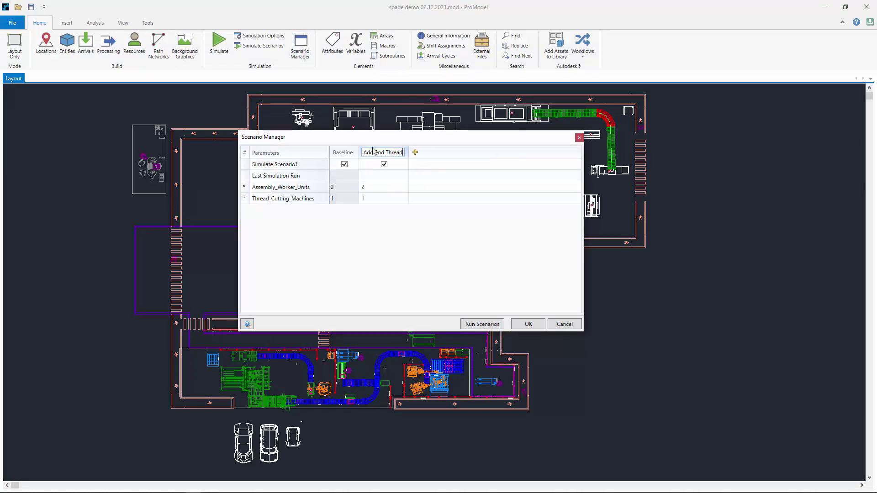
left_click(378, 188)
left_click(378, 188)
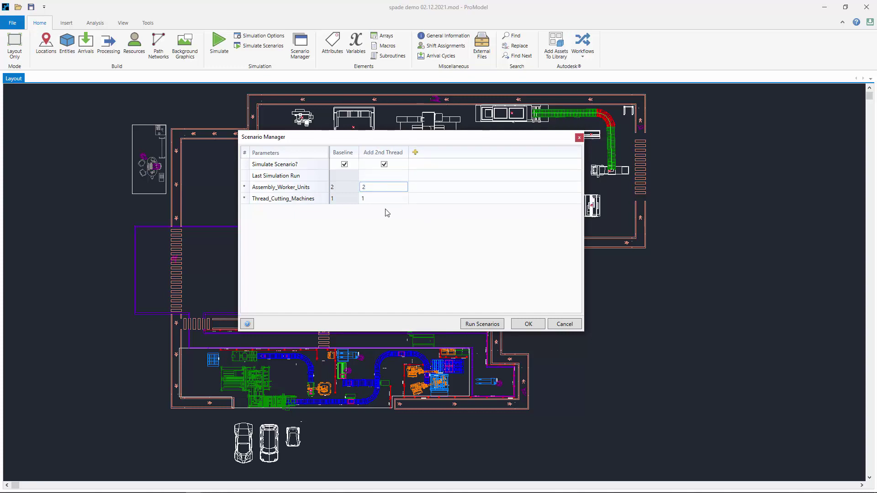
left_click(383, 202)
type("2")
- Add a scenario named Add 3rd Worker with Assembly_Worker_Units set to 3
left_click(415, 152)
type("Add 3r")
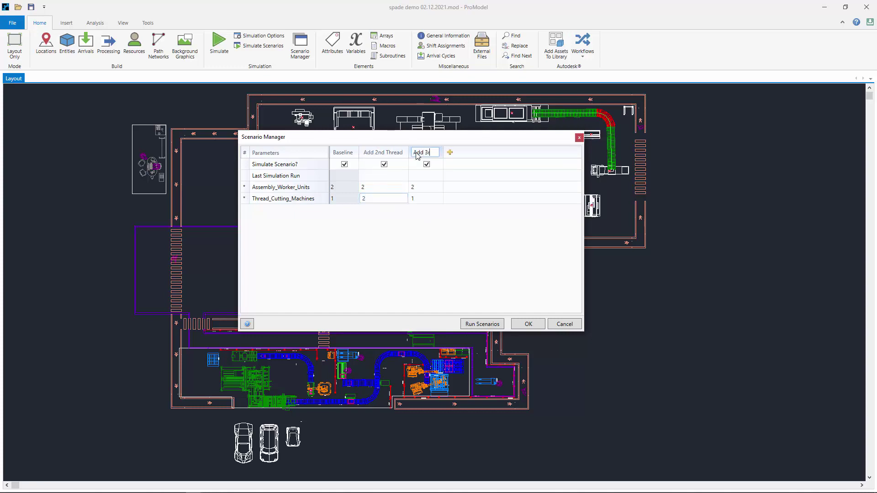
type("d Worker")
left_click(434, 187)
left_click(445, 189)
type("3")
left_click(441, 199)
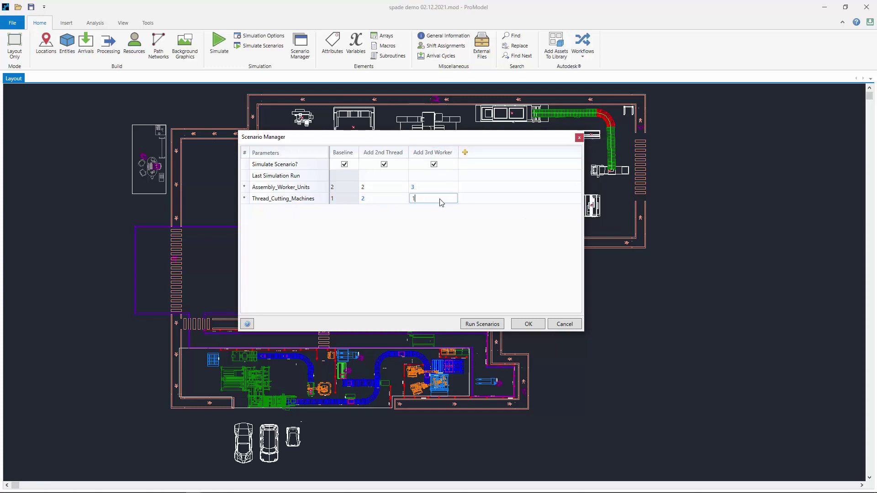
- Add a scenario named Add Both that combines the worker and thread cutting machine changes, and run the scenarios
left_click(465, 152)
type("Add Both")
left_click(479, 188)
left_click(475, 198)
left_click(480, 324)
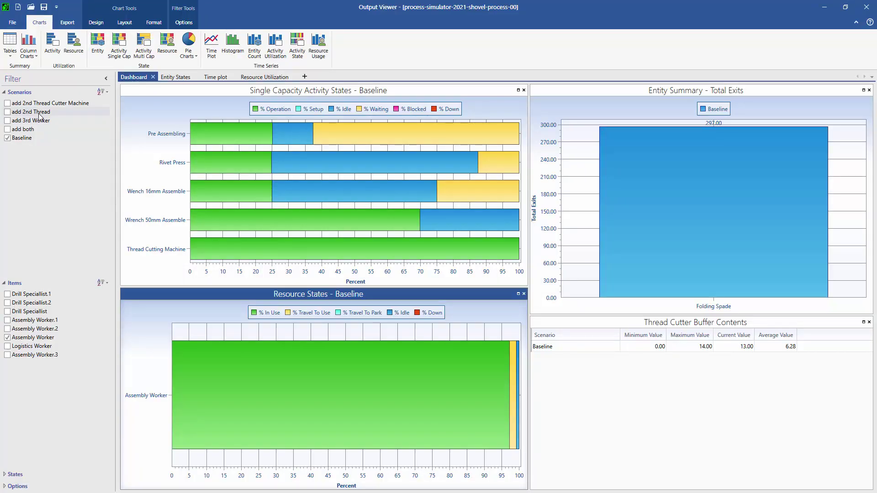
- Compare the add 2nd Thread, add 3rd Worker and add both scenarios one at a time against Baseline
left_click(39, 114)
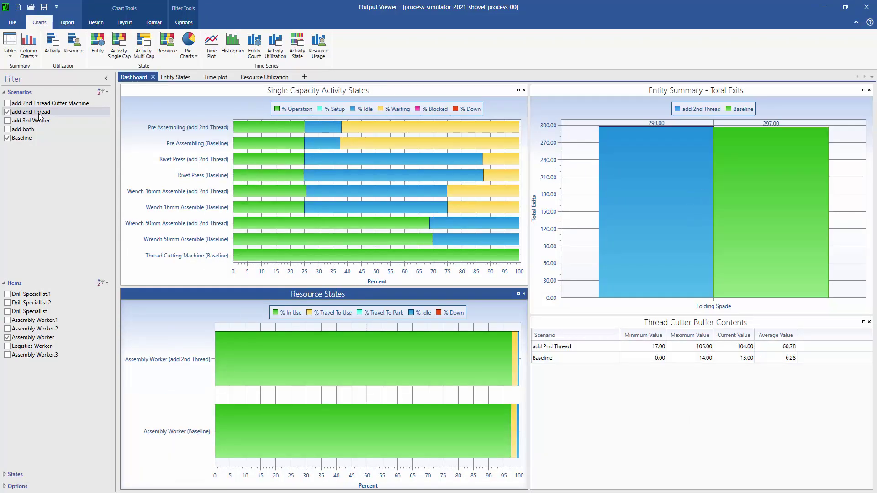
left_click(39, 114)
left_click(39, 121)
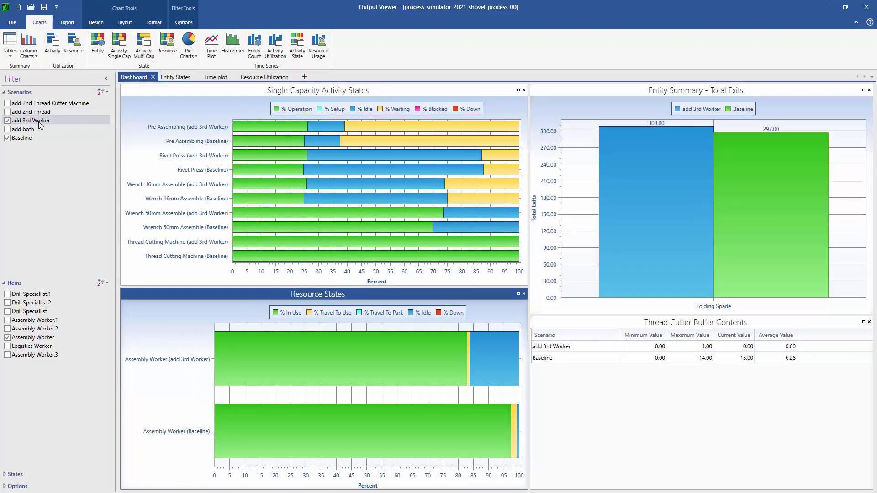
left_click(39, 122)
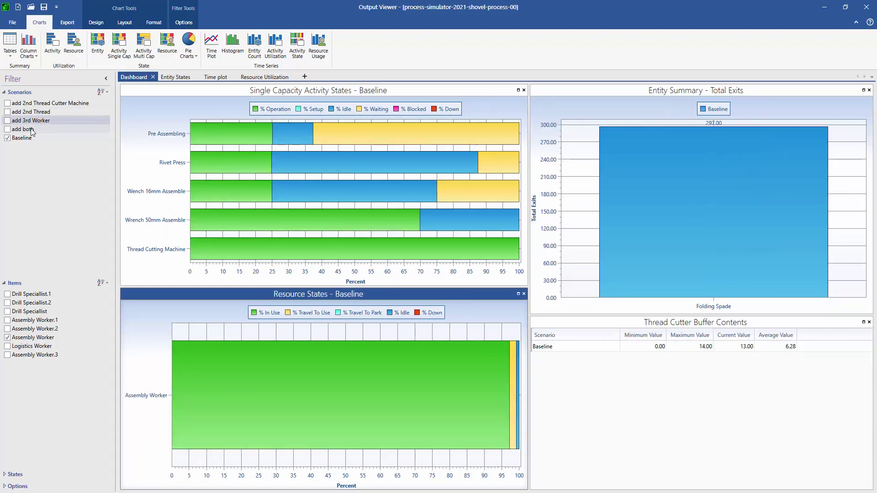
left_click(32, 130)
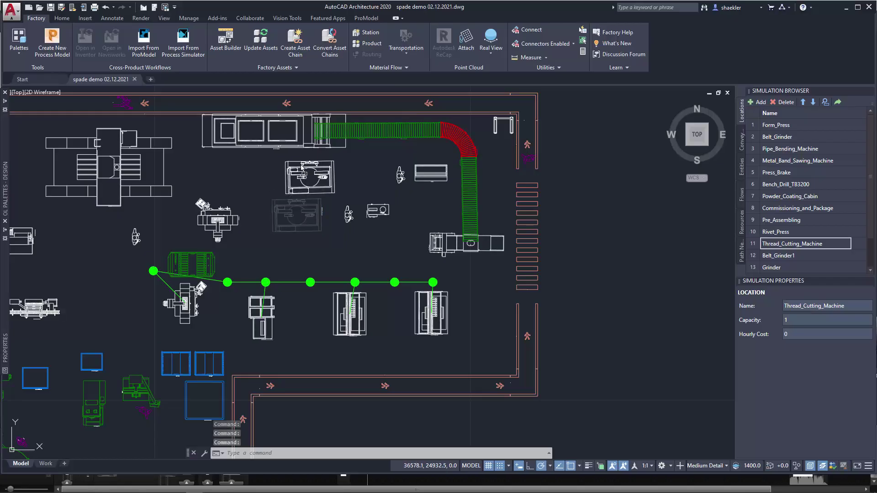
- Shift the thread cutting machine slightly in the AutoCAD layout and paste a copy of it directly below
left_click_drag(301, 165, 287, 167)
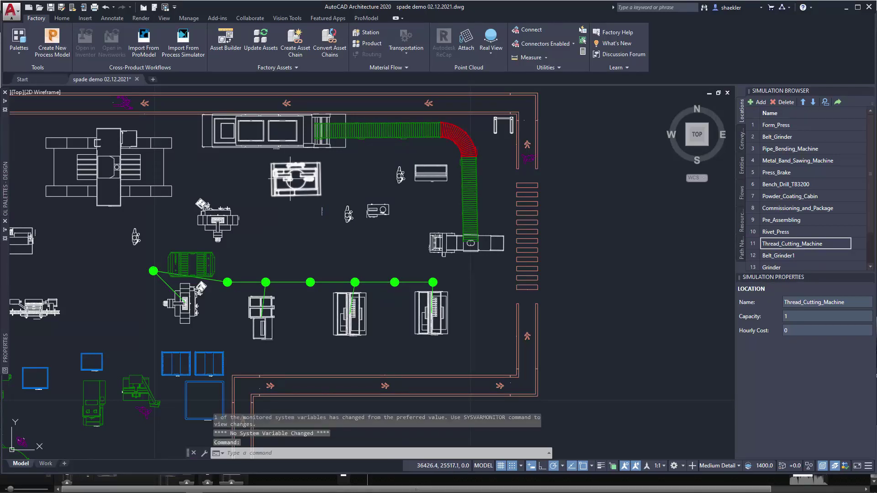
key("ctrl+v")
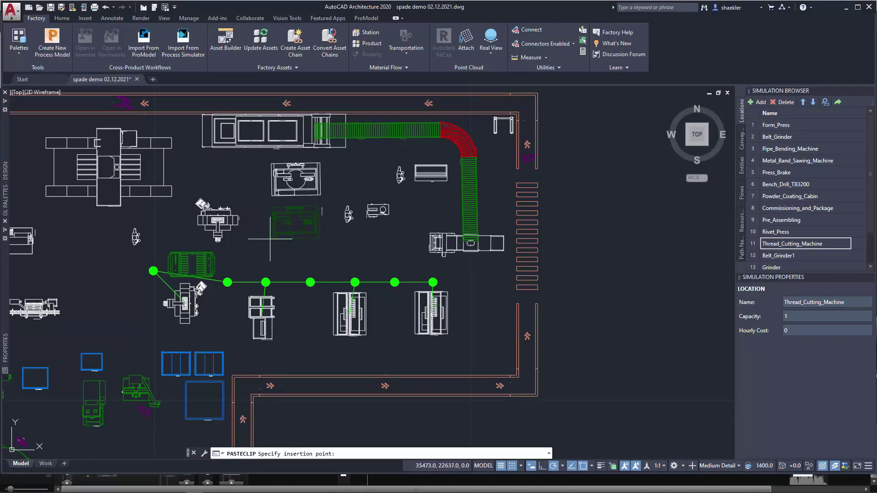
left_click(270, 239)
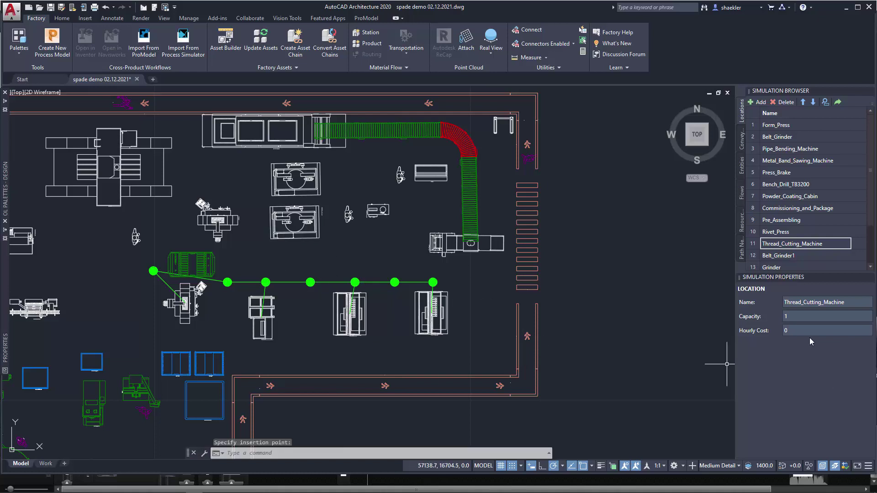
- Set the Thread_Cutting_Machine location's capacity to 2 and the Assembly_Worker resource's units to 3
left_click(800, 317)
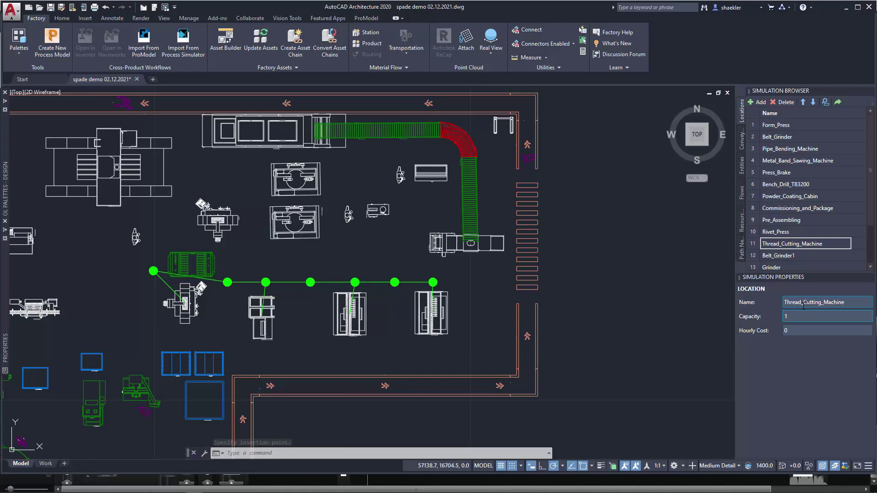
type("2")
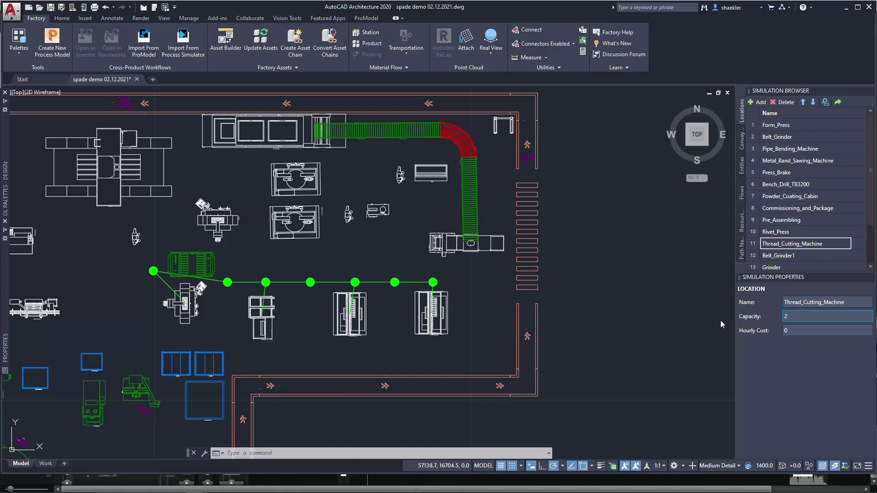
left_click(742, 226)
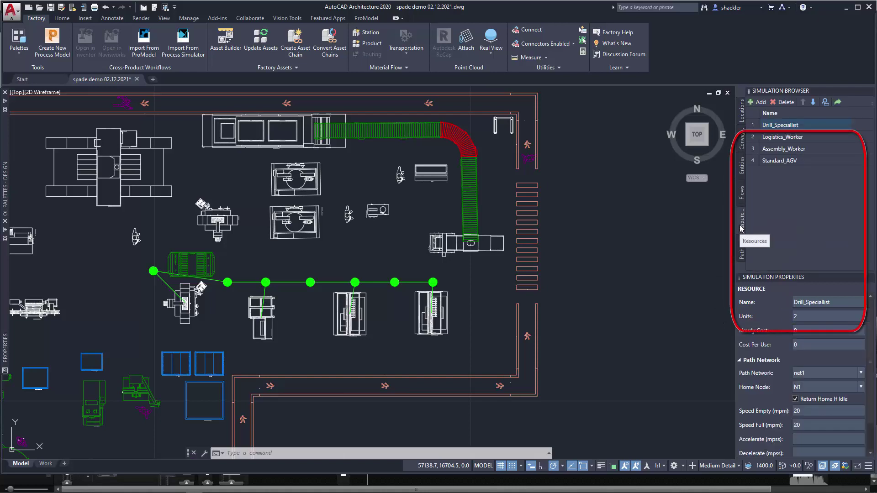
left_click(782, 150)
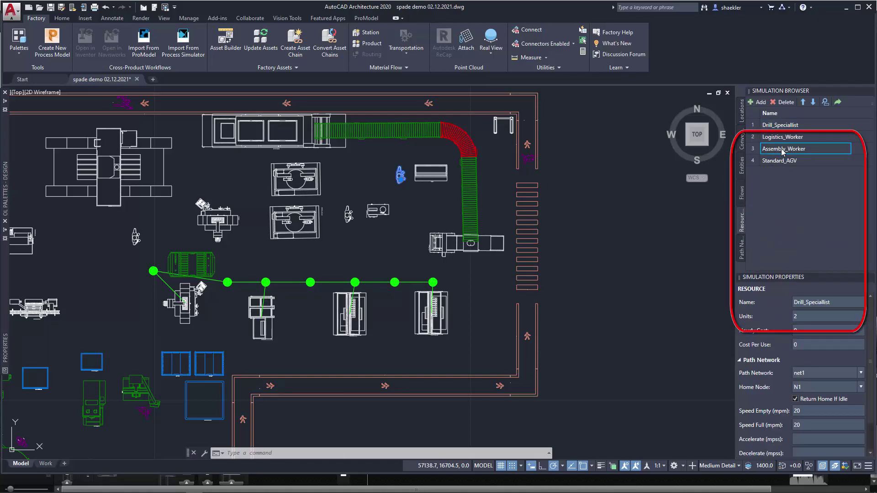
left_click(839, 100)
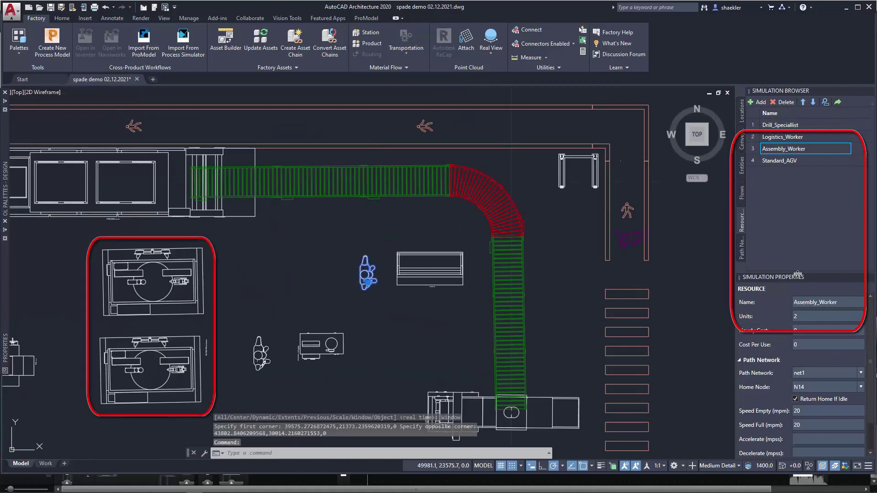
left_click(809, 318)
key("BackSpace")
type("3")
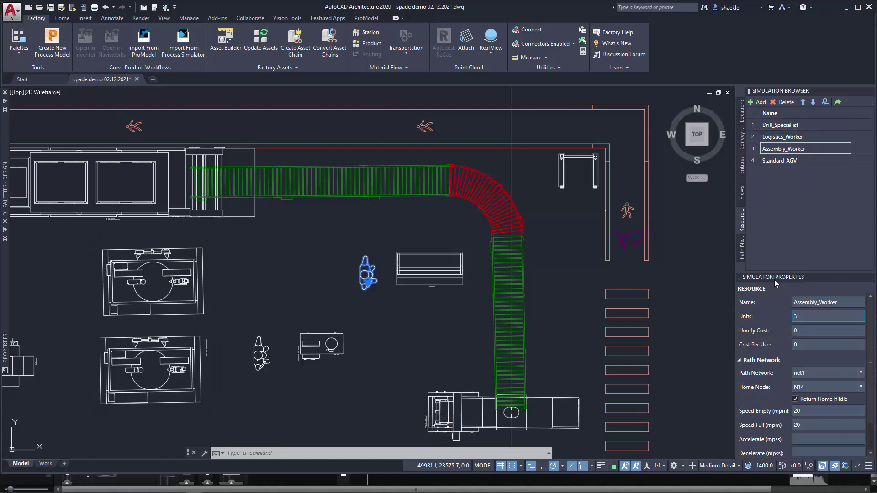
- Open the updated spade demo drawing in ProModel
left_click(366, 18)
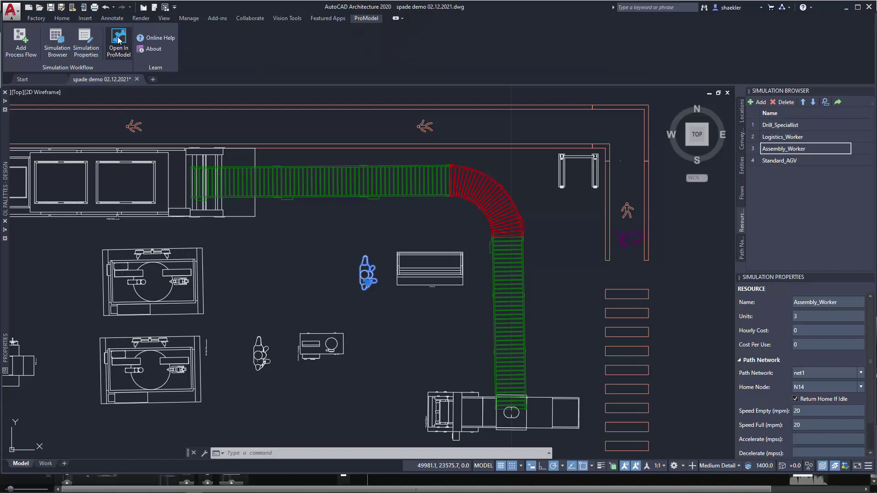
left_click(119, 41)
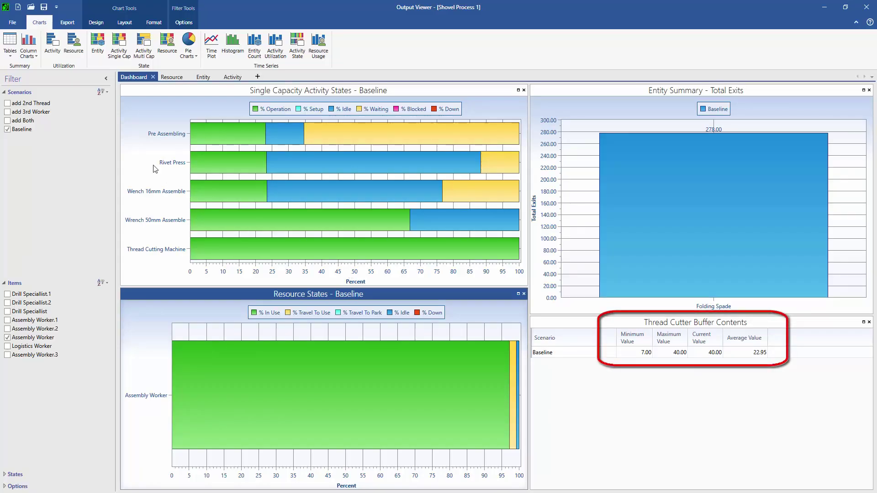
- Compare the Shovel Process 1 results of each alternative scenario individually with Baseline on the dashboard
left_click(52, 103)
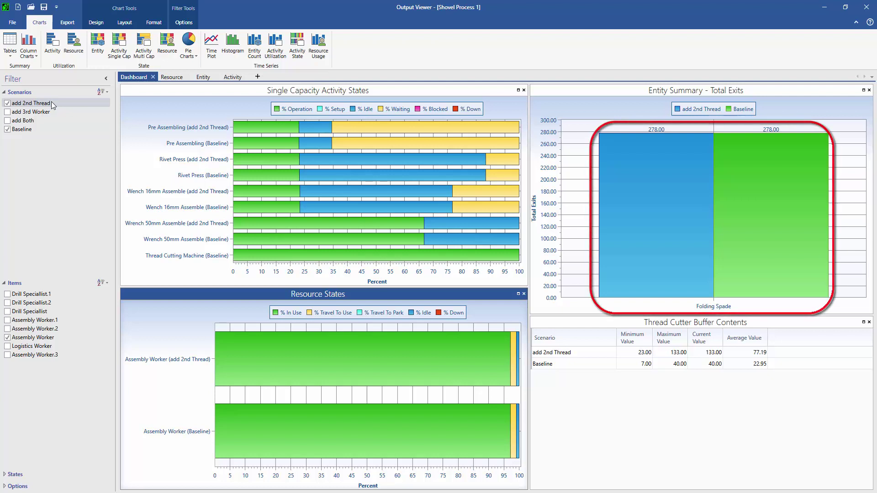
left_click(49, 112)
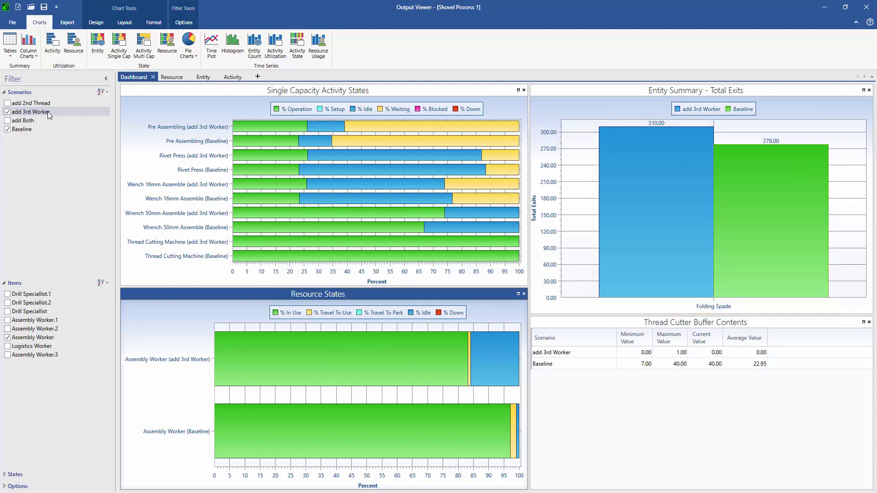
left_click(48, 112)
left_click(48, 121)
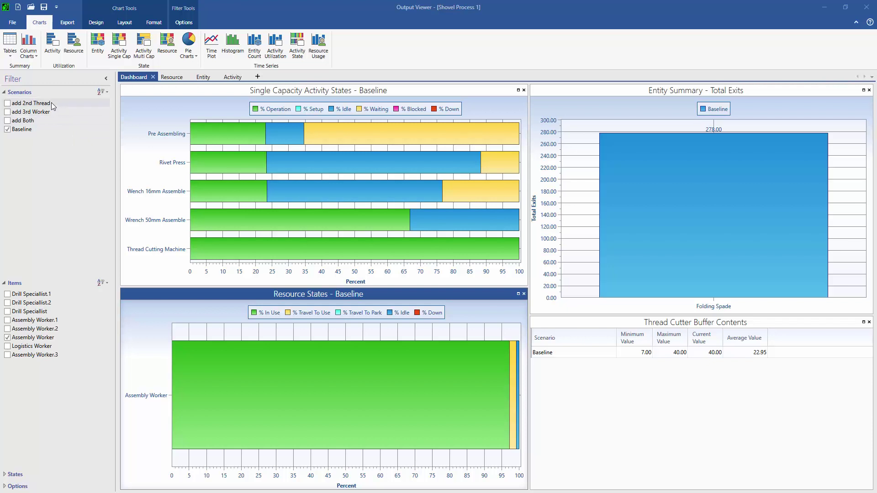
- Show the add 2nd Thread, add 3rd Worker and add Both scenarios together with Baseline on the dashboard
left_click(52, 102)
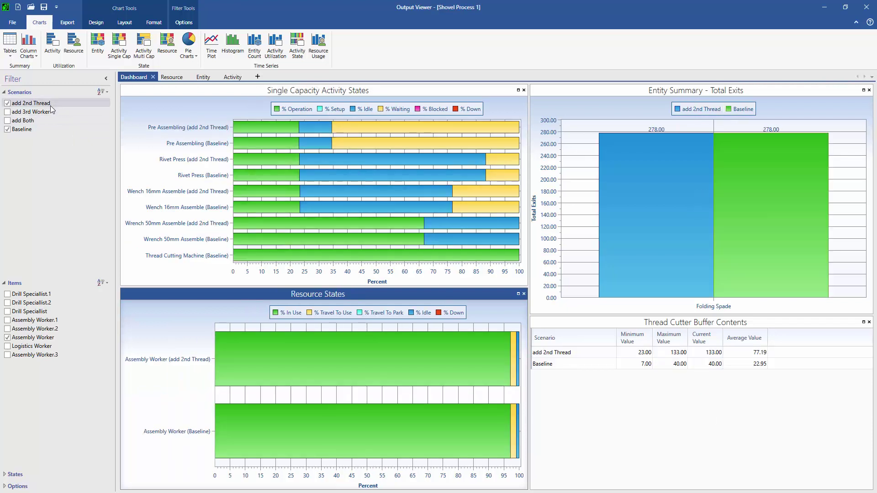
left_click(49, 111)
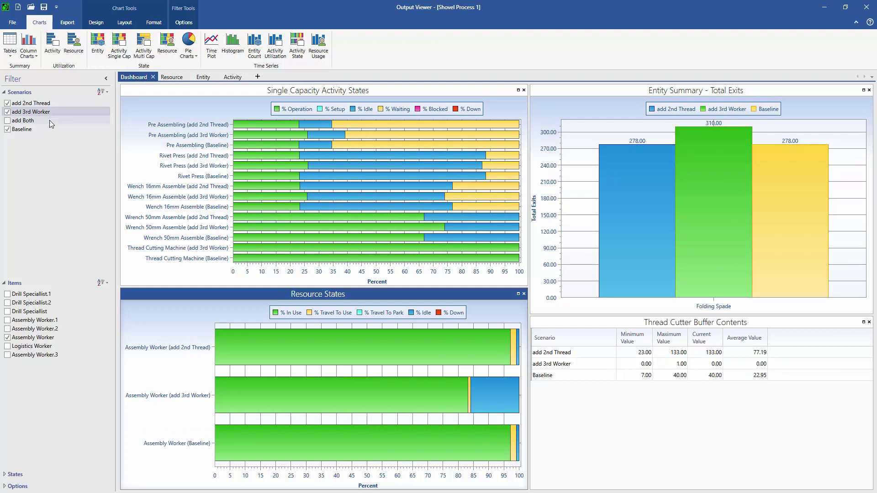
left_click(49, 120)
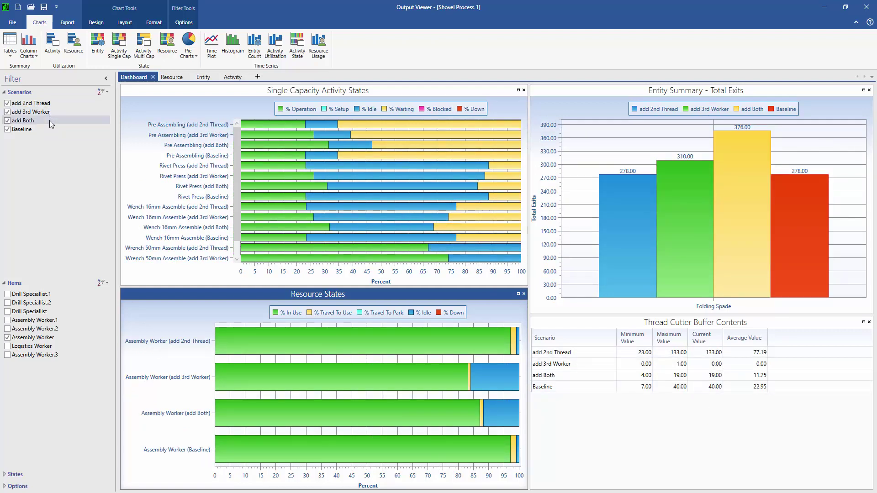